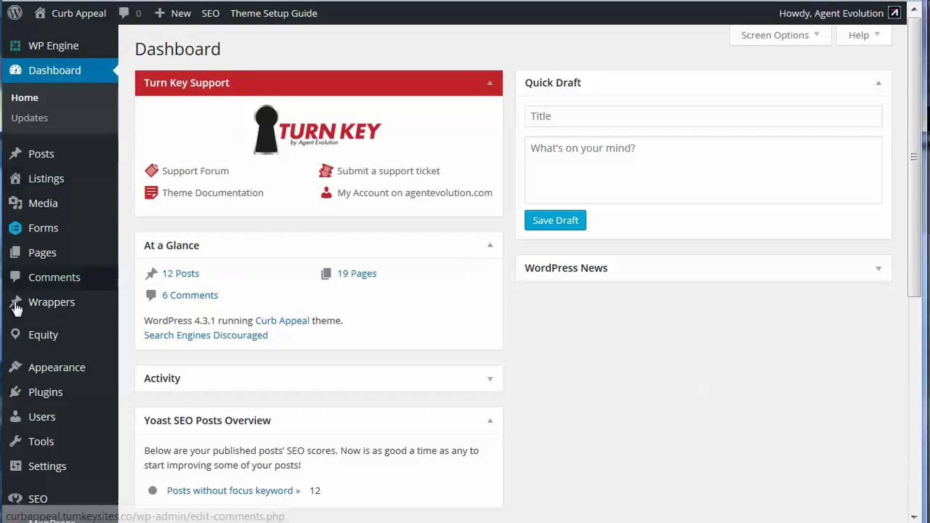
Scroll the Installed Plugins list to confirm IDX Broker and WP Listings are active.
mouse_move(58, 394)
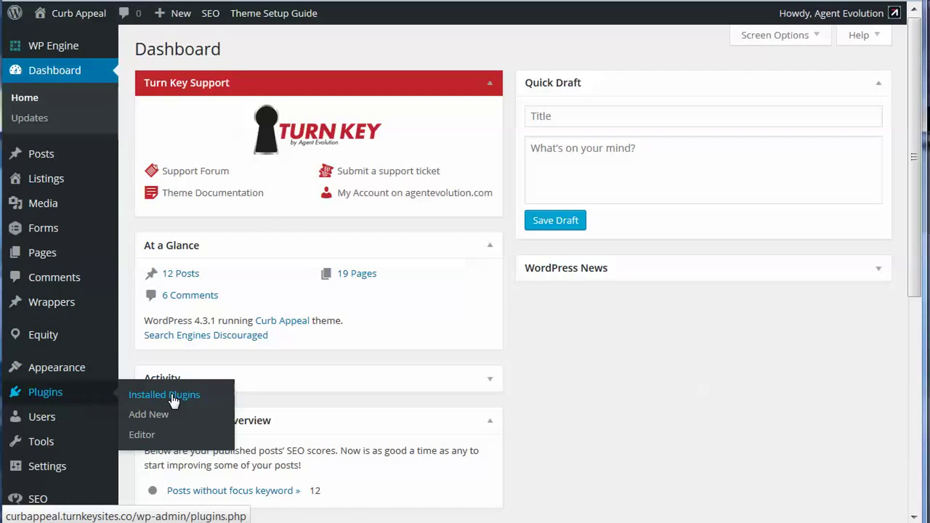
left_click(206, 395)
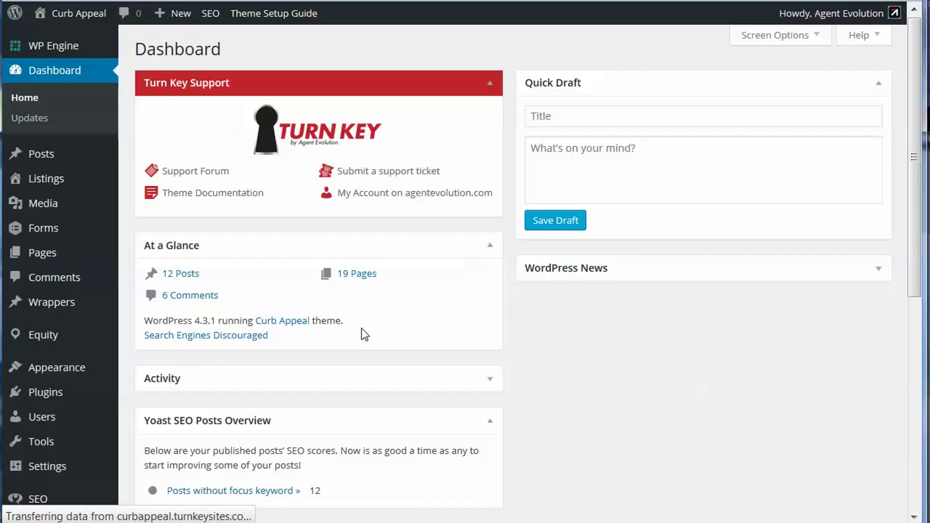
scroll(362, 327, "down", 3)
scroll(362, 329, "down", 12)
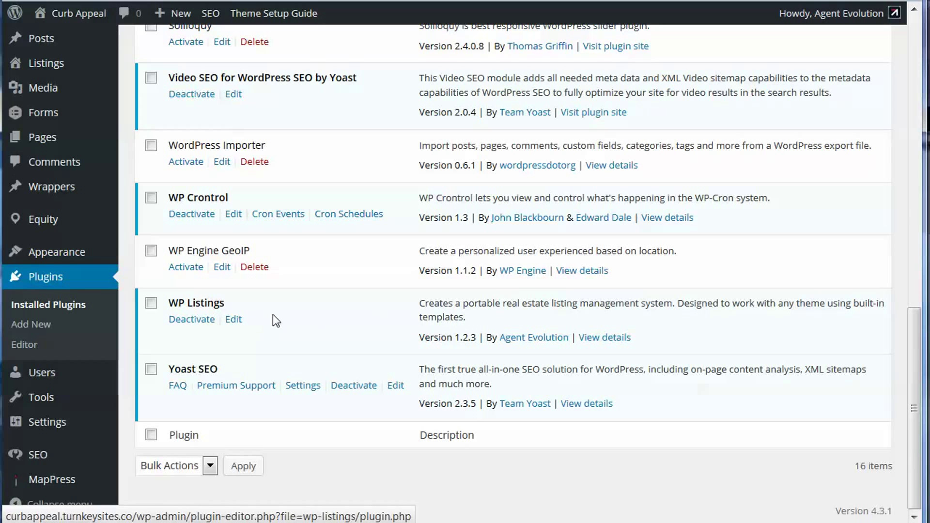
scroll(340, 325, "up", 12)
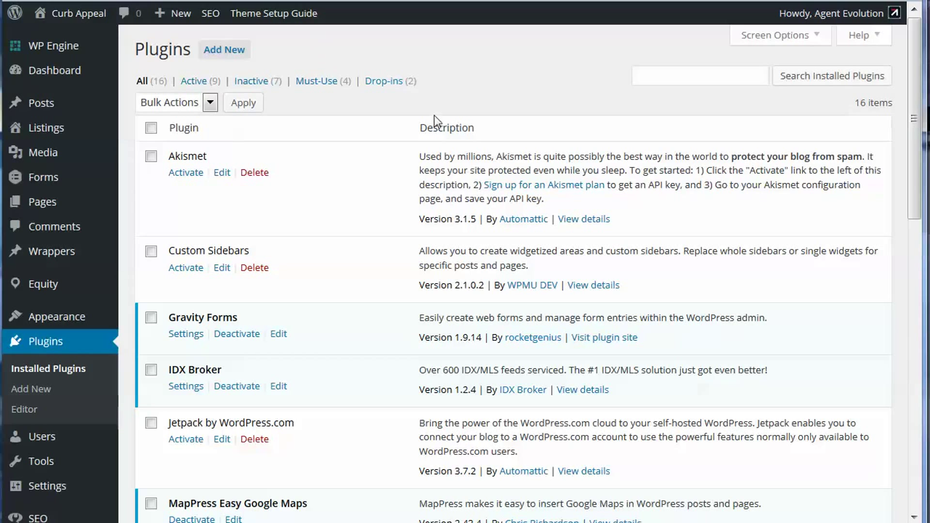
mouse_move(18, 135)
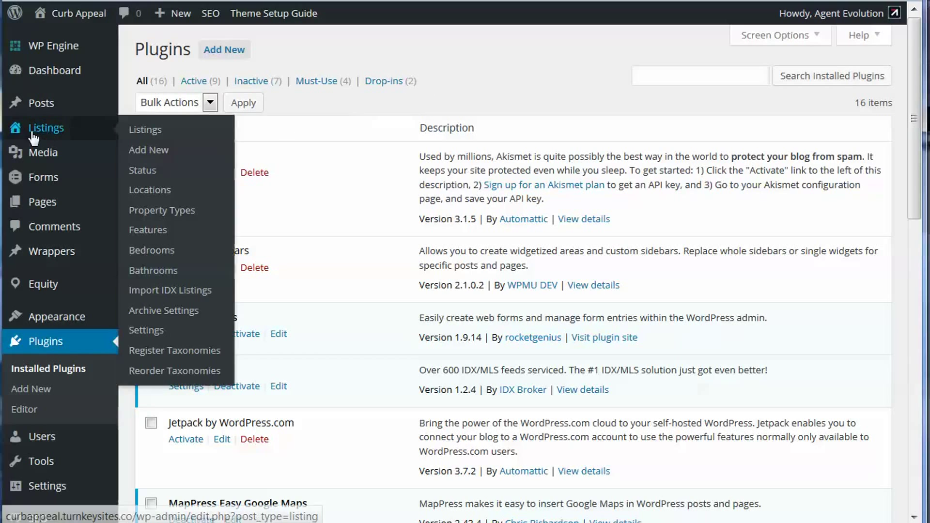
On Import IDX Listings, select only the 3701 NE 201 ST card and import it.
left_click(190, 292)
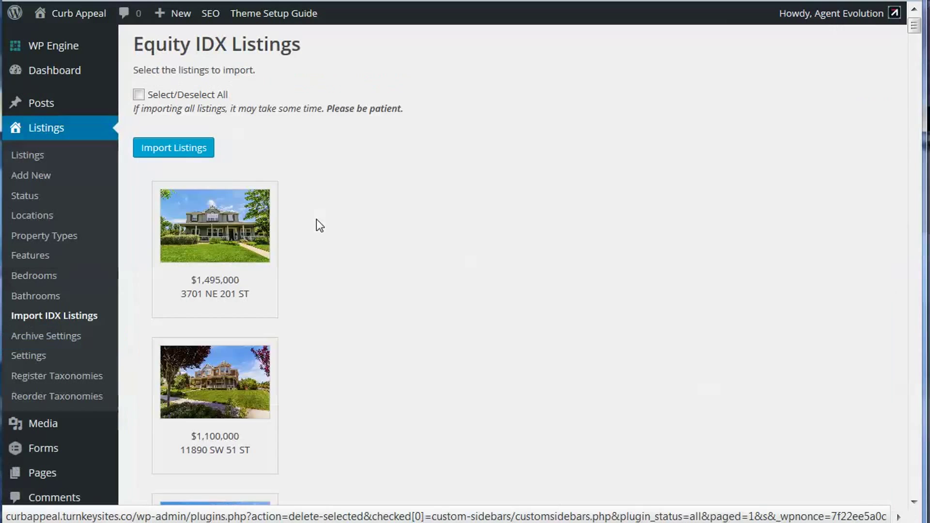
left_click(317, 224)
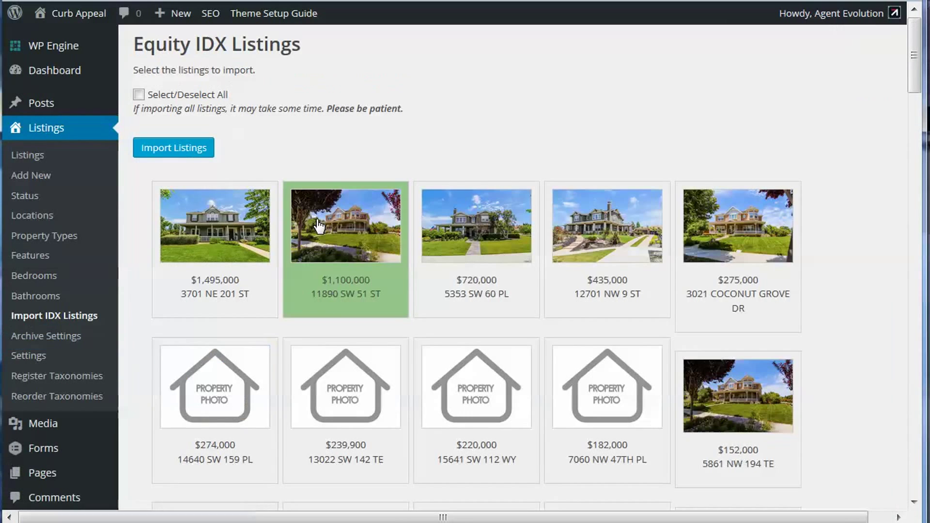
left_click(325, 206)
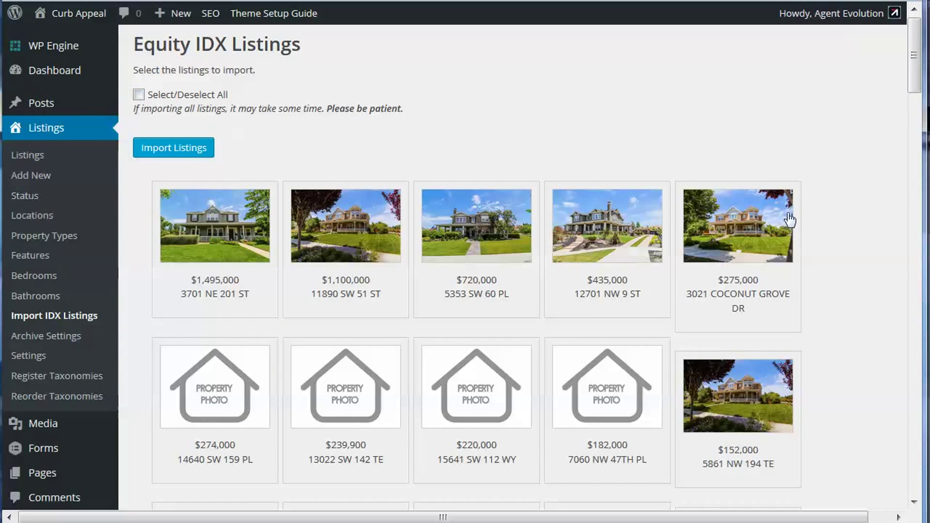
scroll(852, 320, "down", 6)
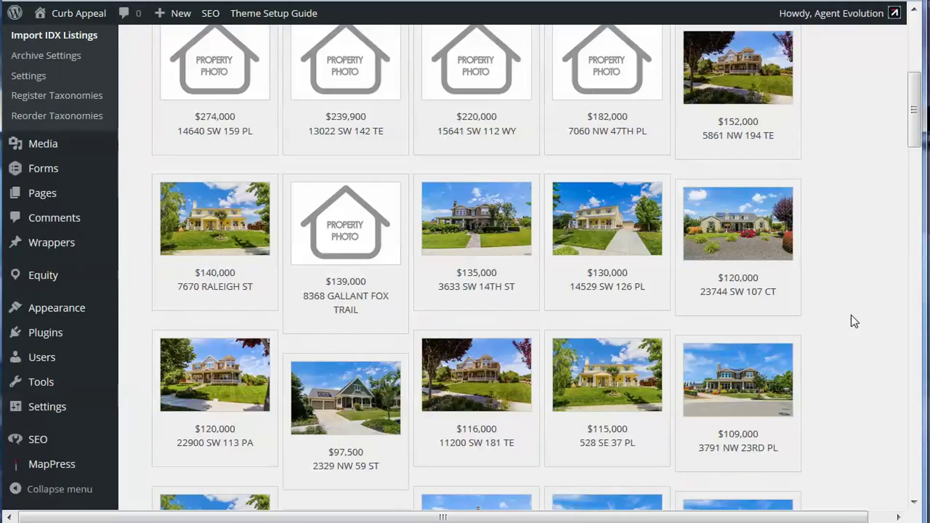
scroll(854, 321, "down", 8)
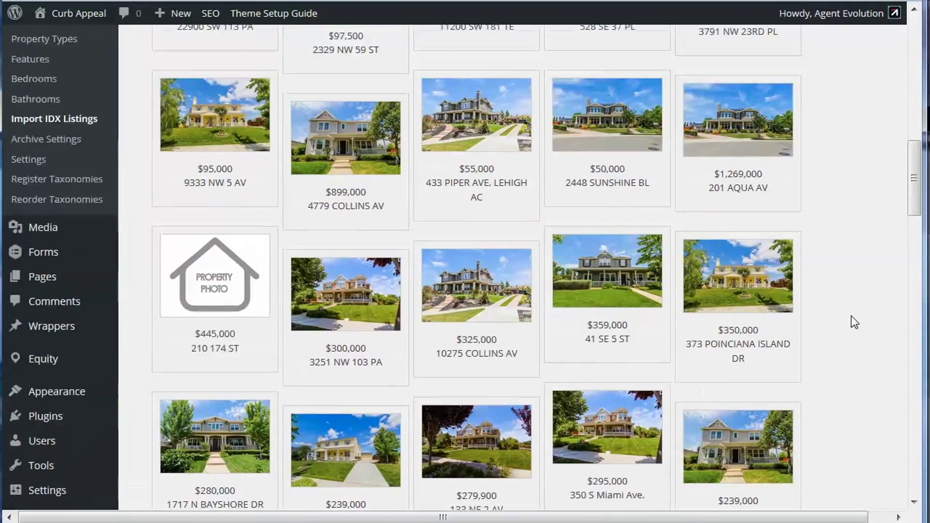
scroll(854, 322, "up", 20)
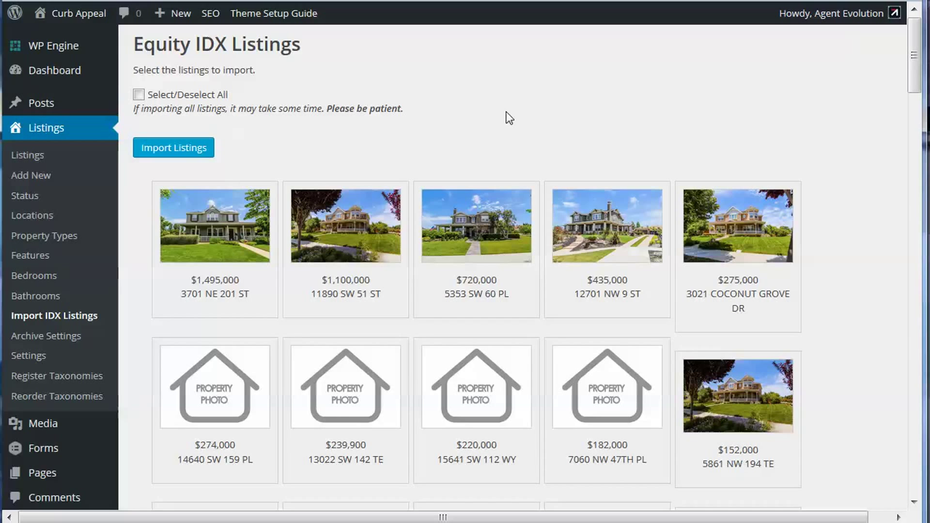
left_click(212, 232)
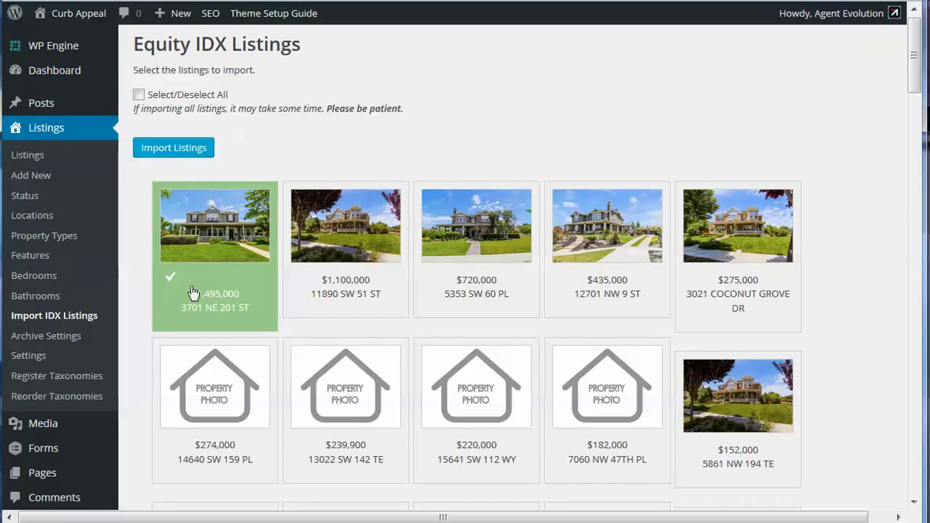
left_click(173, 149)
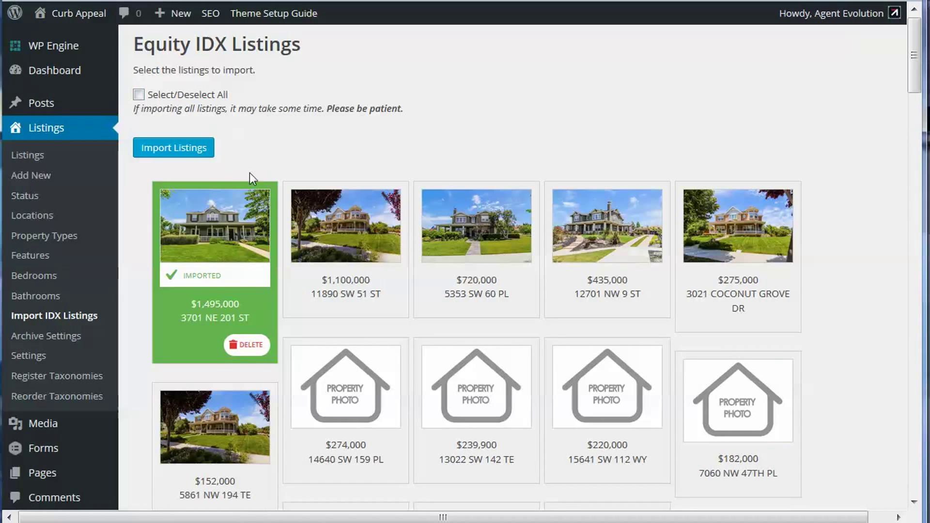
Go to the Listings list and open the 3701 NE 201 ST public page in a new tab.
left_click(22, 156)
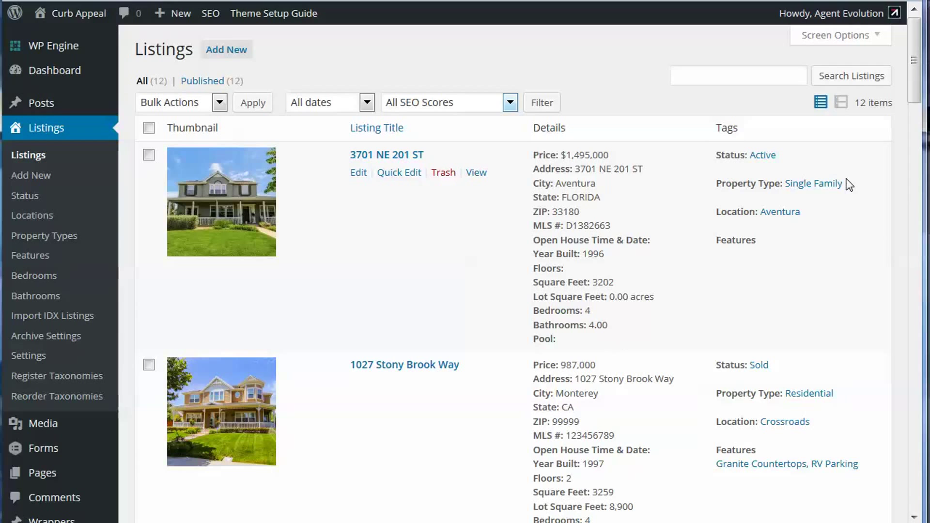
left_click(475, 175)
right_click(476, 175)
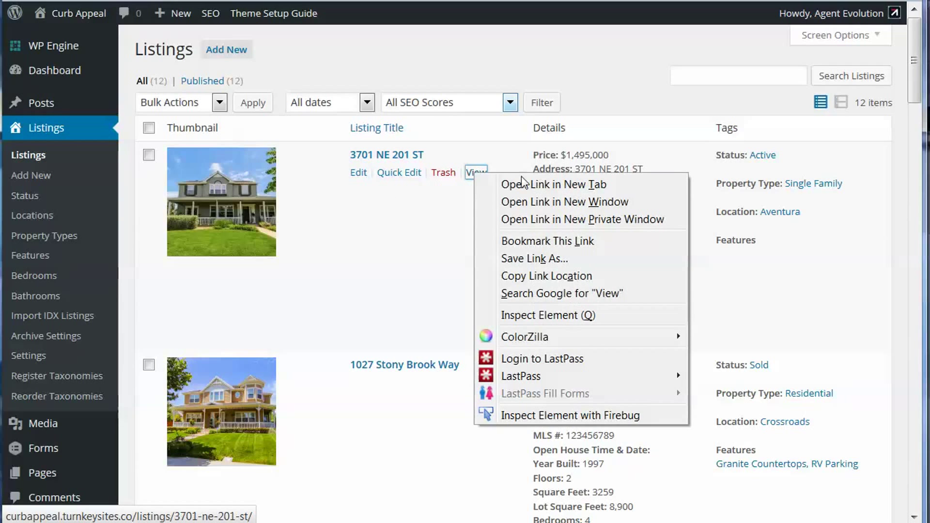
left_click(513, 185)
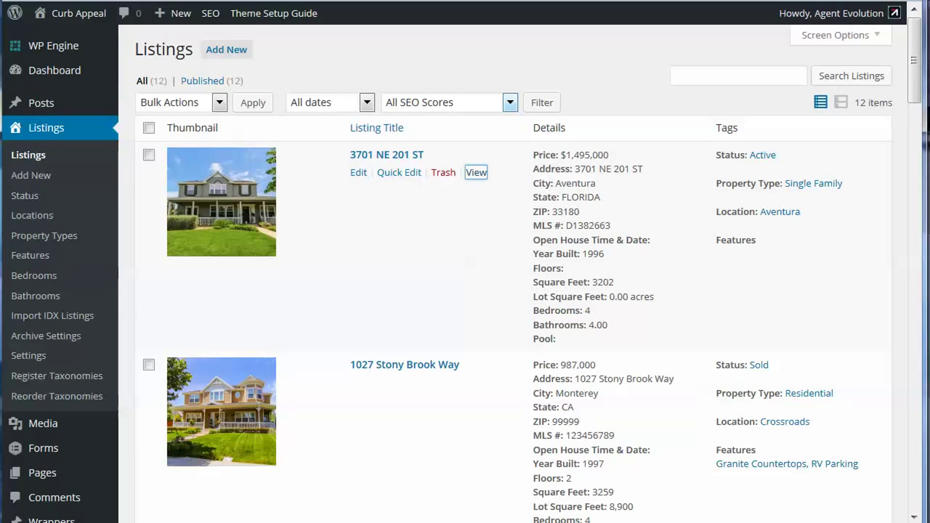
On the new tab, view the listing page's Details and Photos sections.
key("ctrl+Tab")
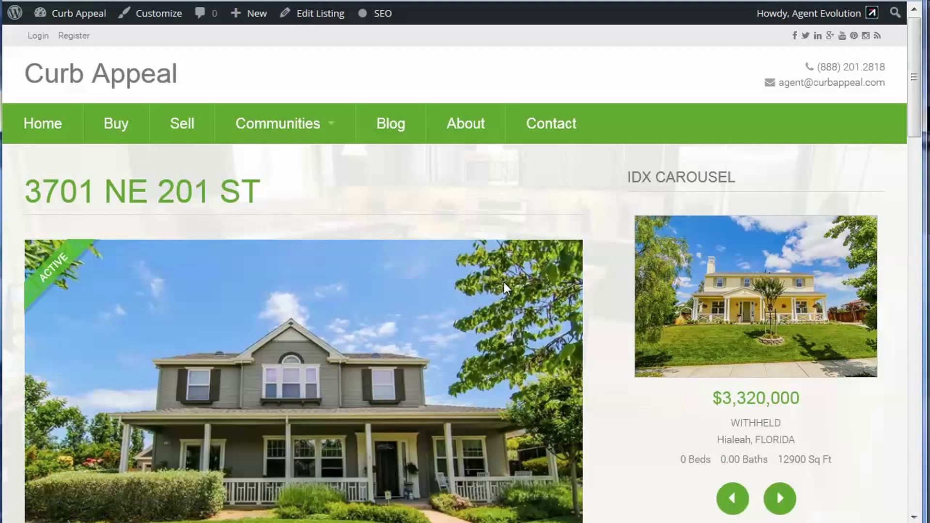
scroll(504, 283, "down", 6)
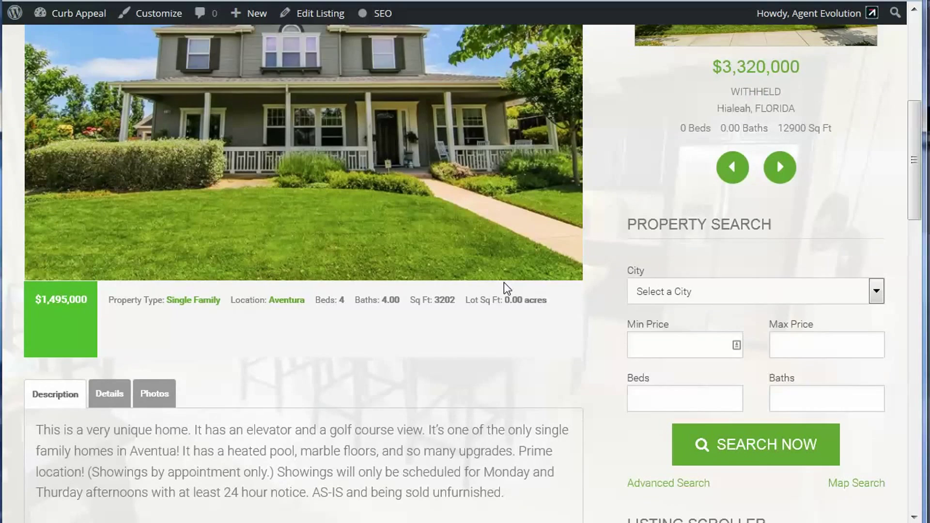
scroll(503, 282, "down", 2)
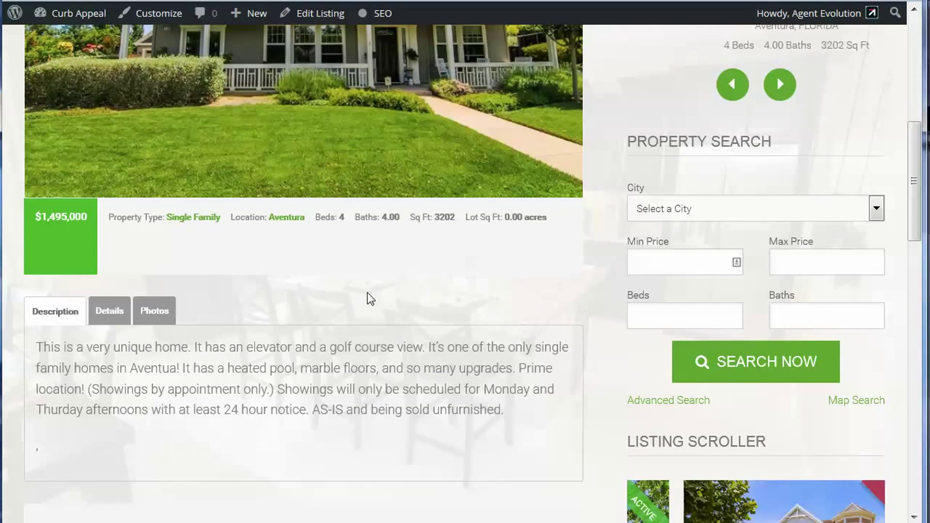
left_click(111, 312)
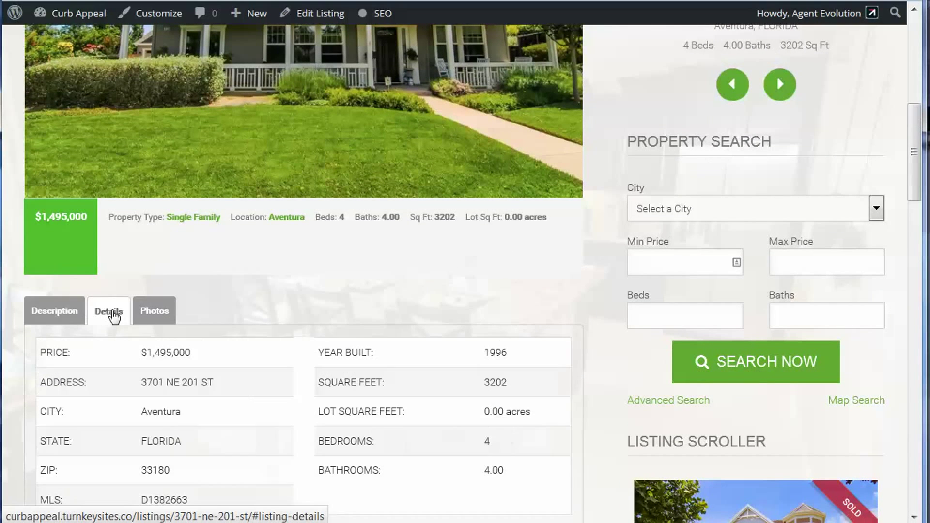
left_click(157, 313)
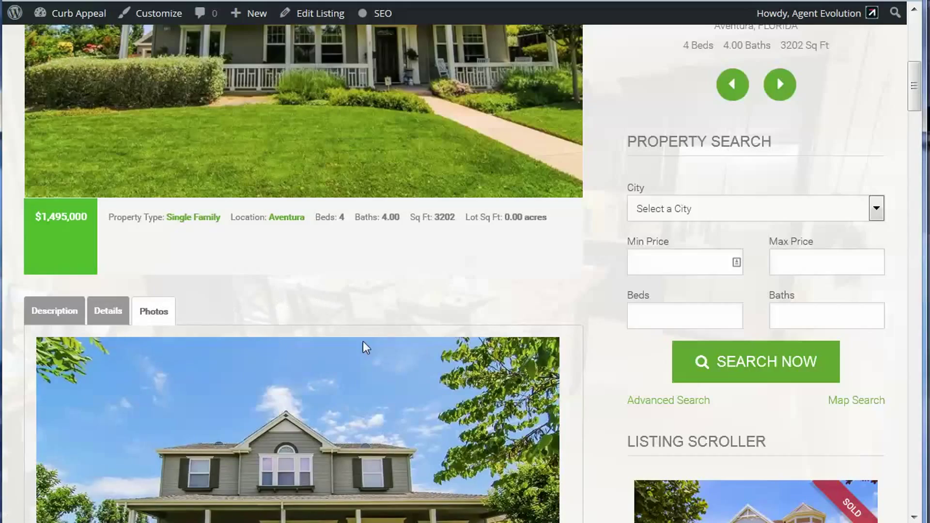
scroll(366, 347, "down", 5)
scroll(363, 346, "up", 10)
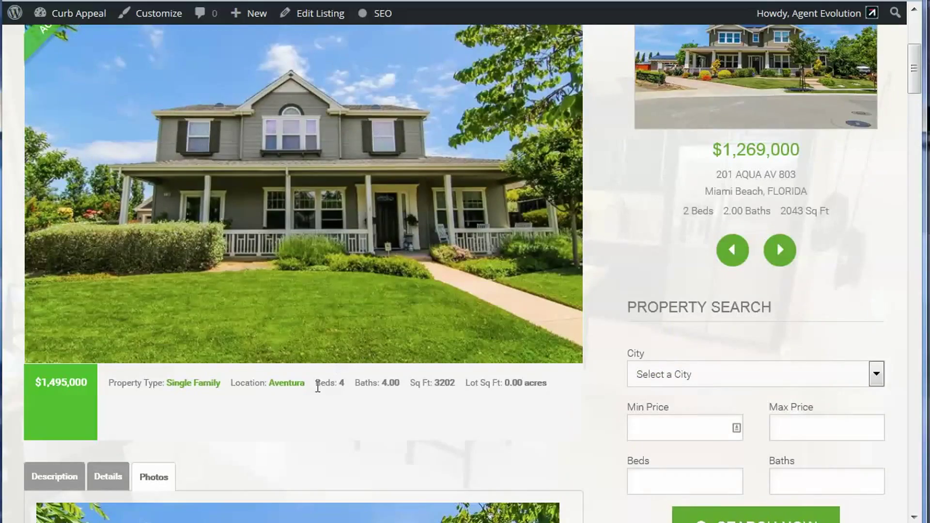
scroll(281, 368, "down", 2)
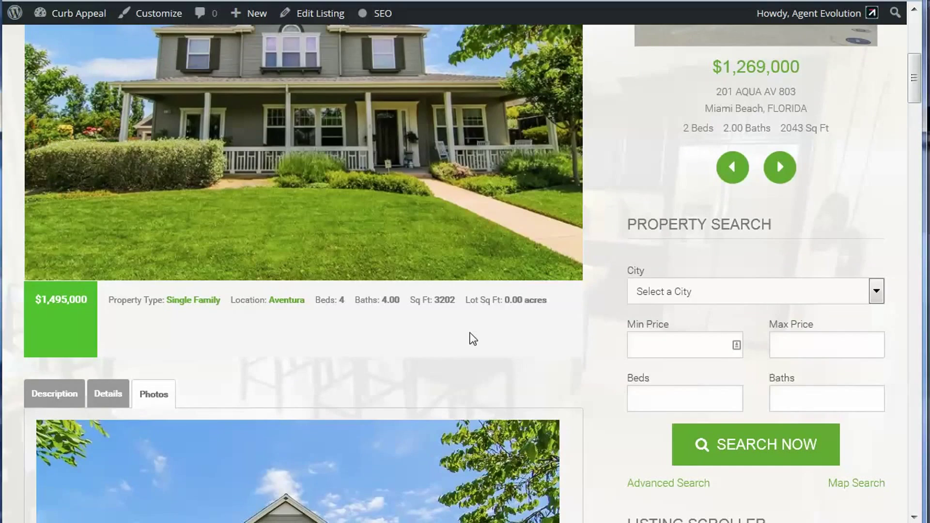
scroll(472, 337, "up", 5)
scroll(469, 336, "up", 2)
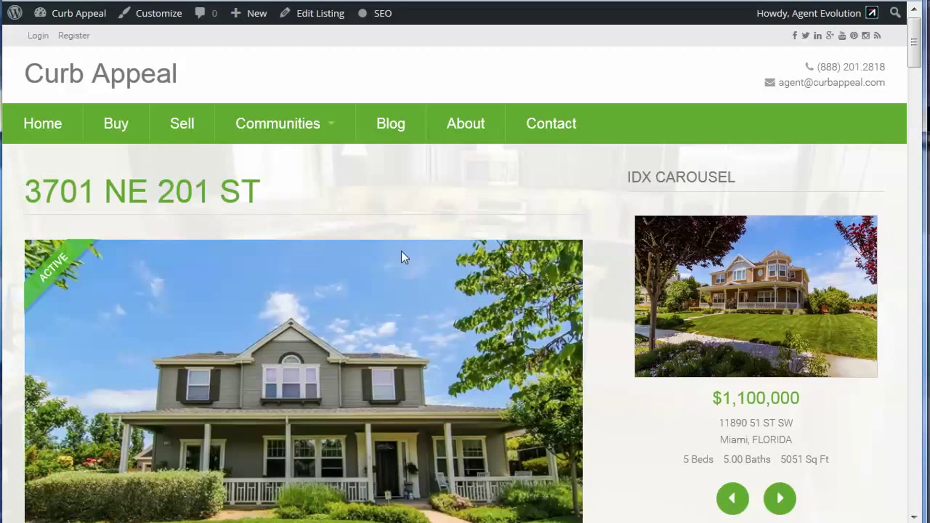
scroll(402, 255, "down", 8)
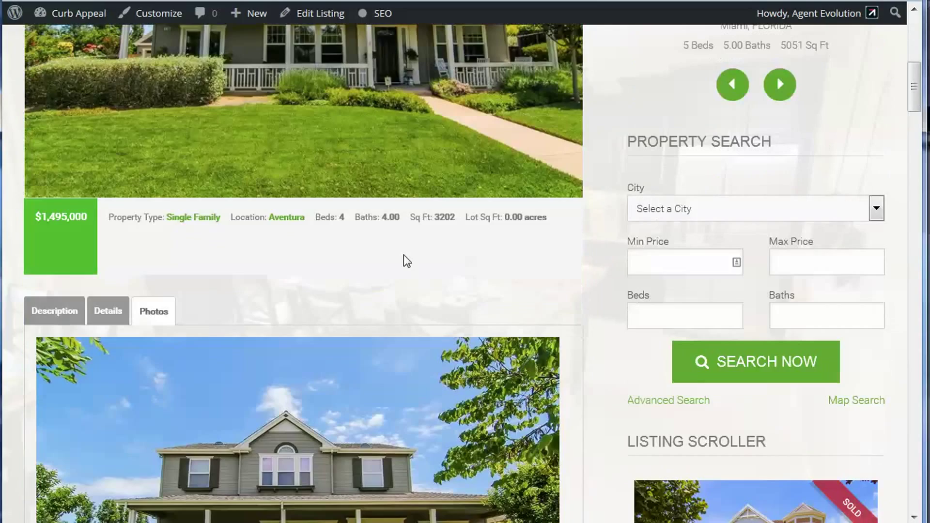
scroll(402, 255, "down", 5)
scroll(402, 255, "up", 9)
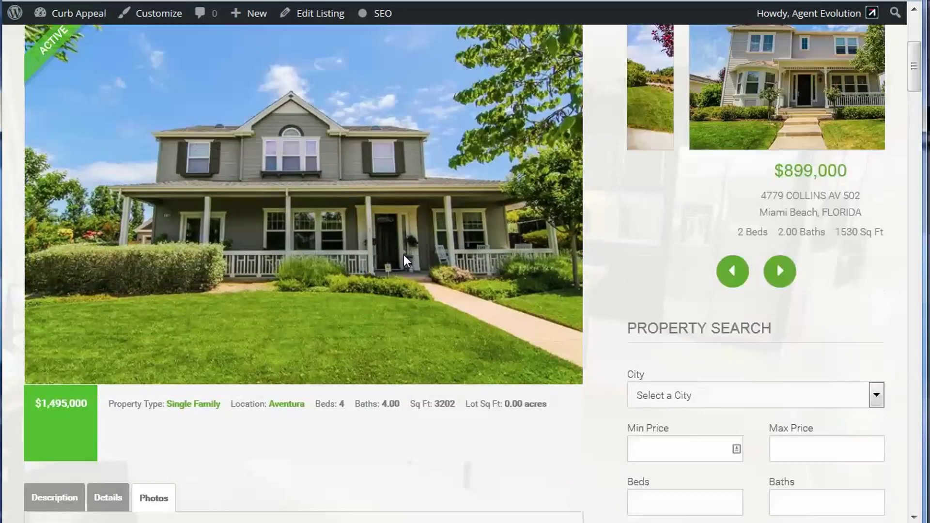
scroll(403, 254, "up", 5)
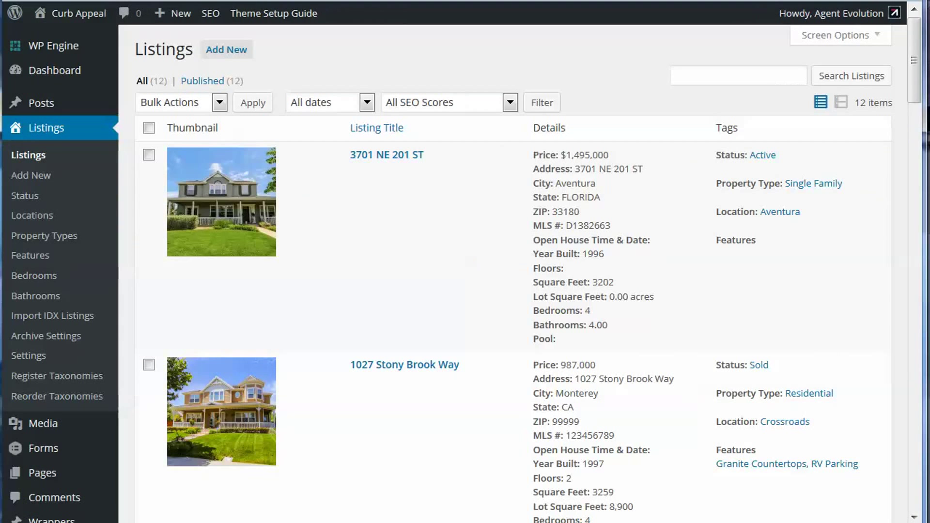
left_click(359, 172)
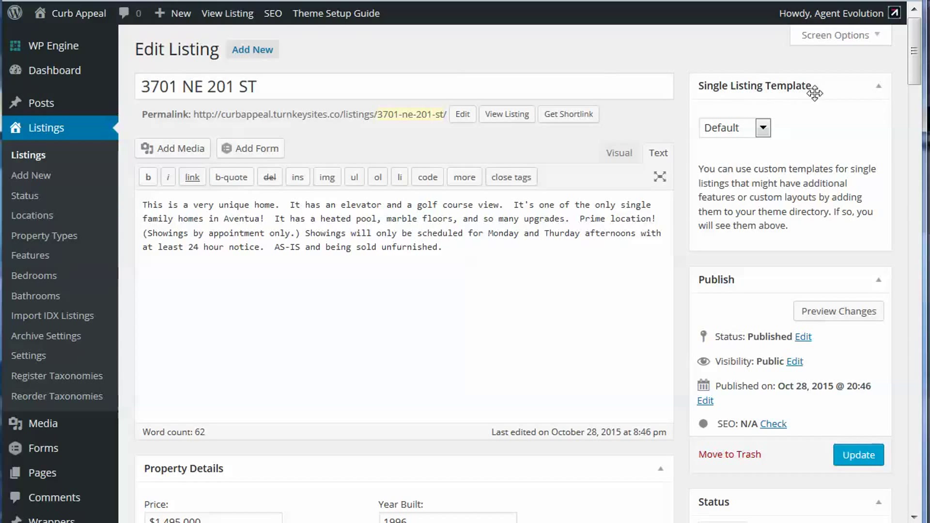
Choose Luxurious in the Single Listing Template box and update the listing.
left_click(763, 128)
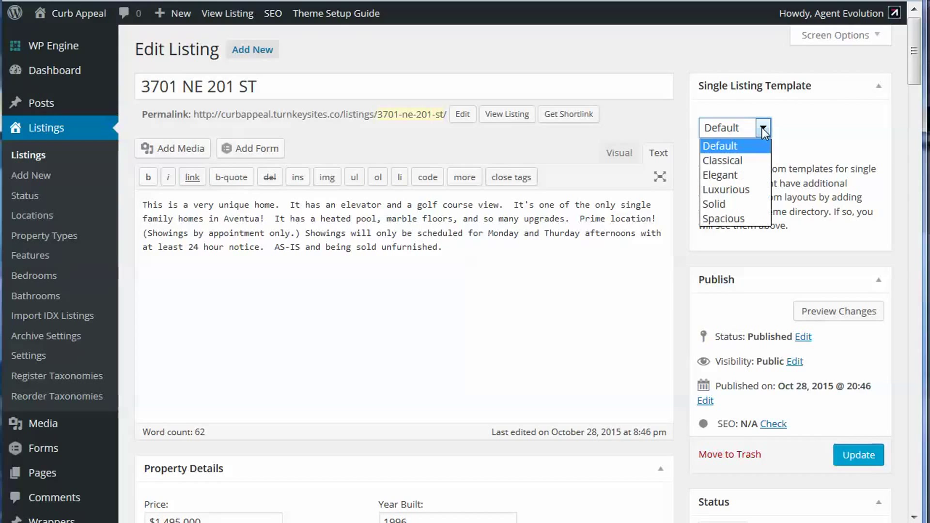
left_click(733, 189)
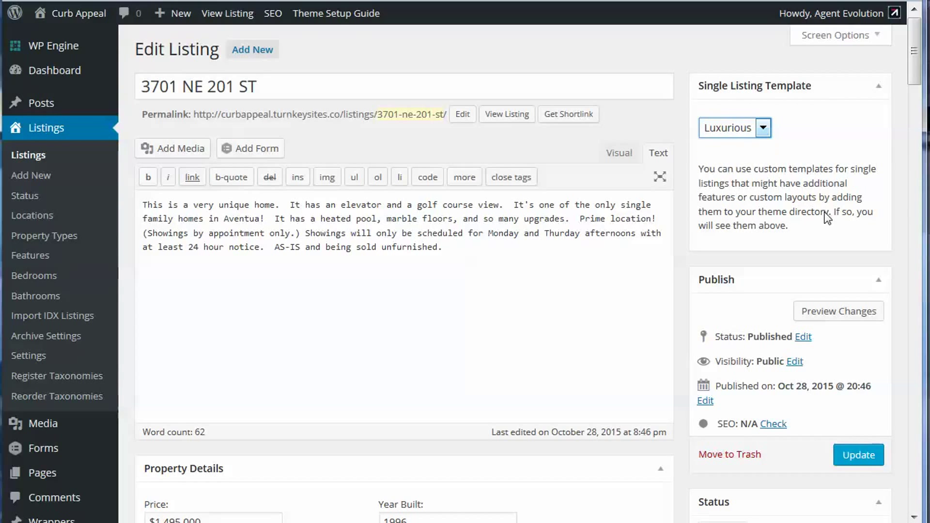
left_click(853, 455)
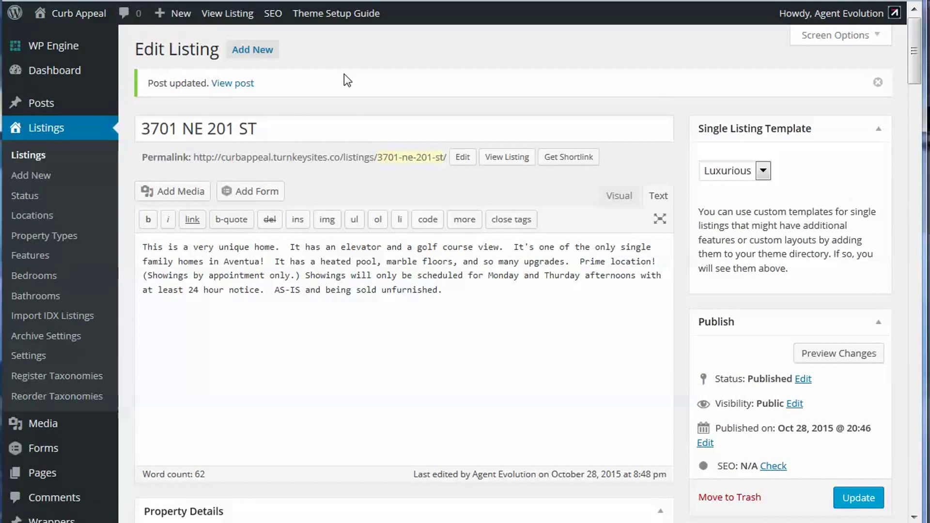
Open the listing's View post link in a new tab and switch to it.
right_click(228, 84)
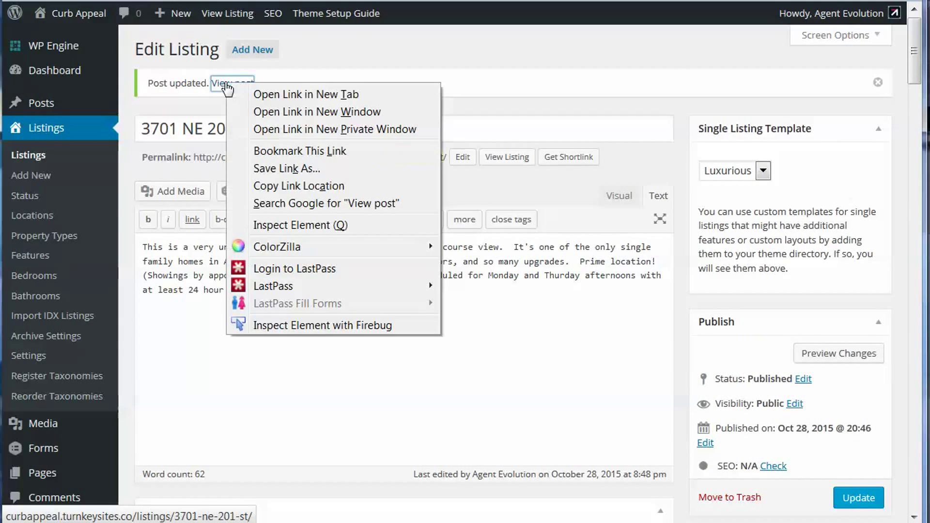
left_click(337, 94)
key("ctrl+Tab")
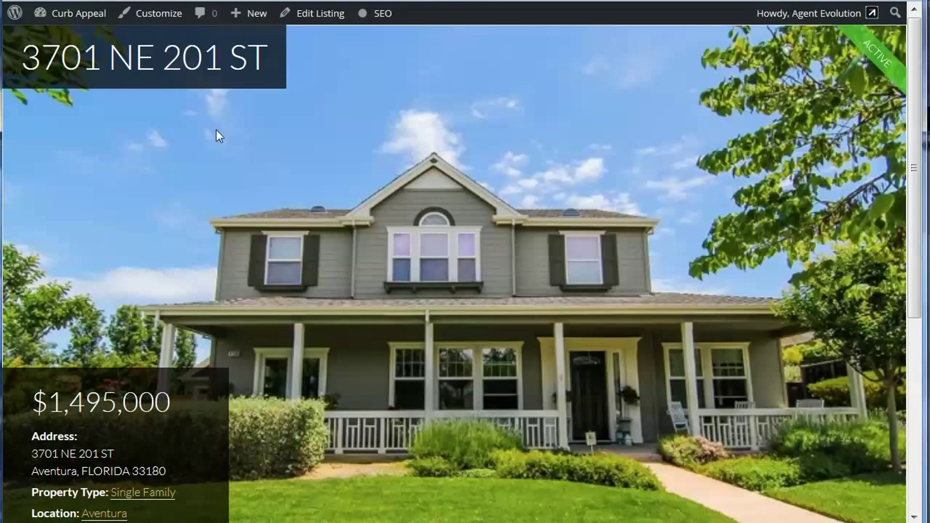
scroll(525, 290, "down", 5)
scroll(524, 289, "down", 2)
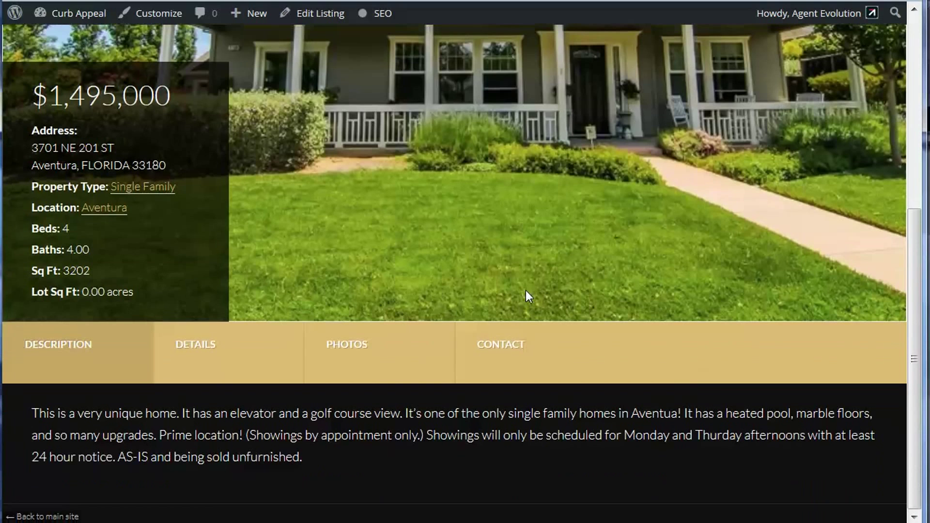
Review the Details, Photos, Contact and Description sections in the Luxurious layout.
left_click(248, 352)
left_click(357, 353)
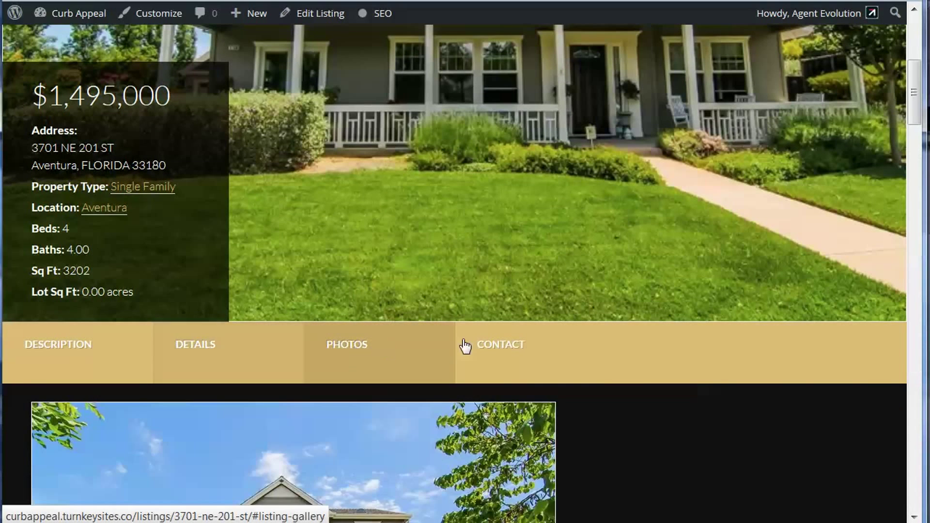
left_click(507, 348)
scroll(668, 352, "down", 3)
scroll(666, 344, "down", 2)
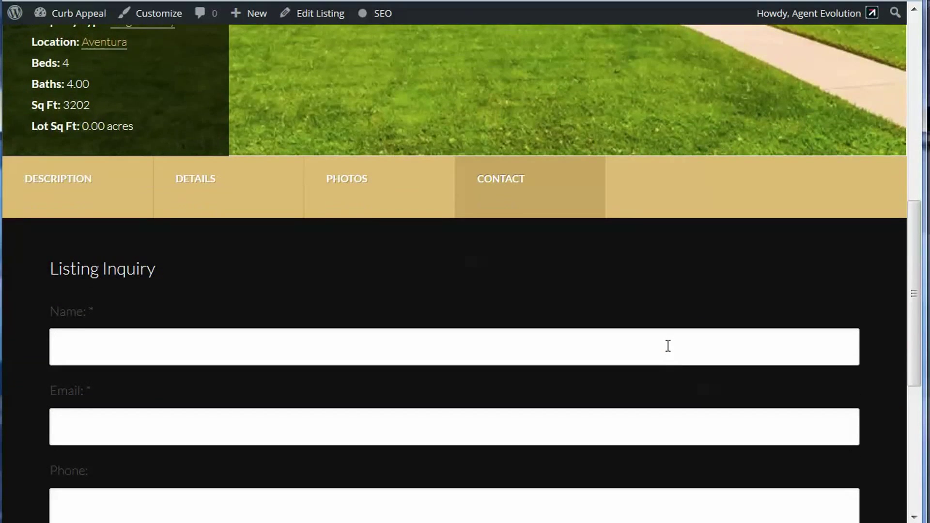
scroll(666, 344, "up", 4)
left_click(53, 362)
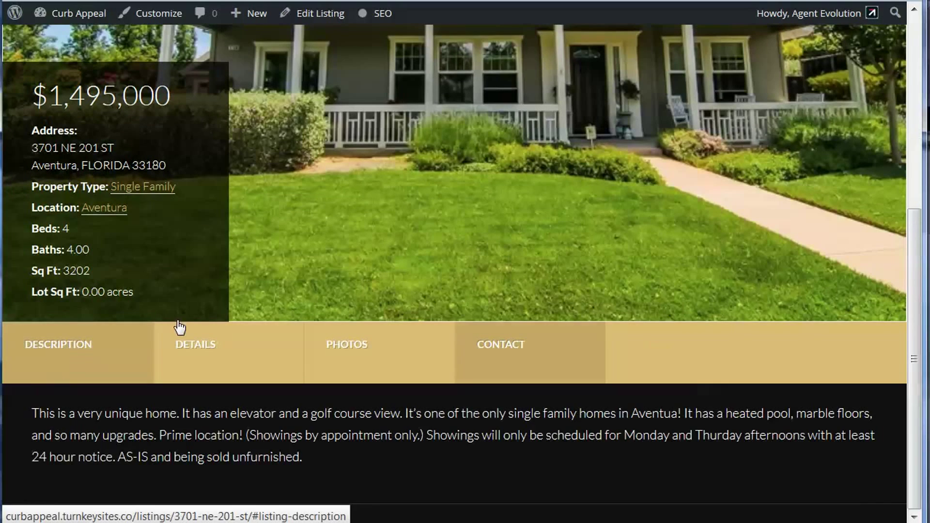
scroll(383, 247, "up", 6)
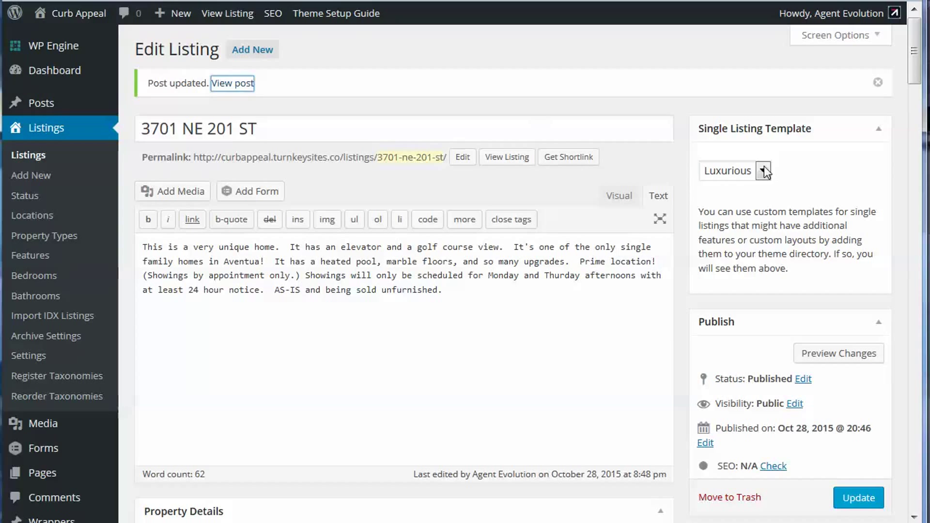
Switch the template to Classical, update, and scroll through the listing page's new layout.
left_click(764, 171)
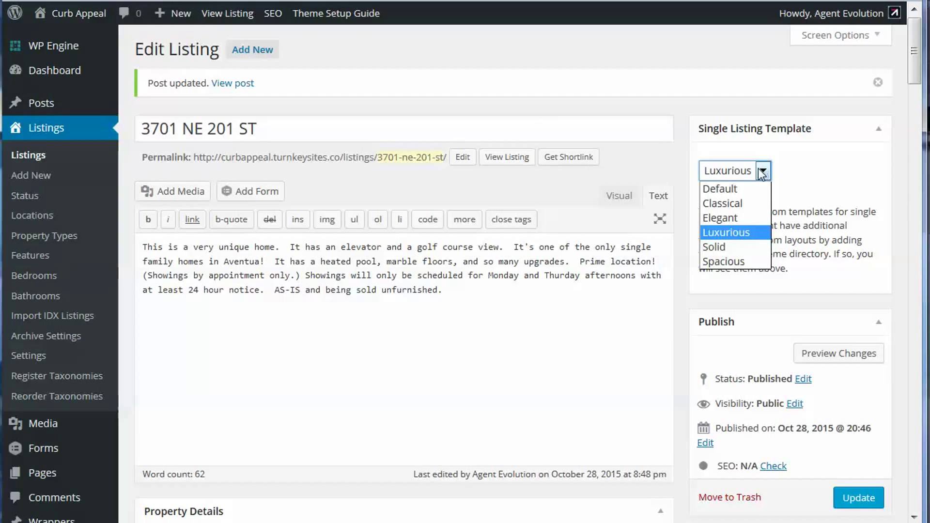
left_click(741, 203)
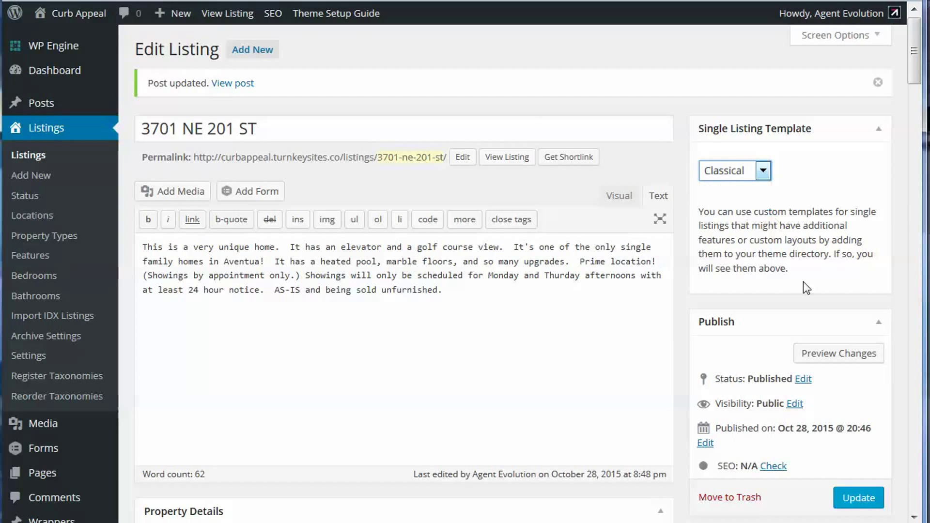
left_click(855, 502)
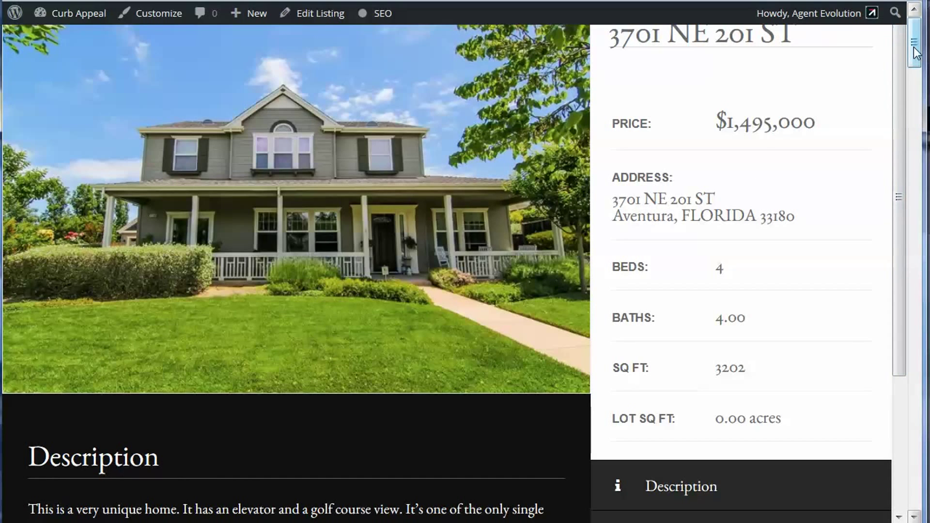
scroll(905, 63, "down", 5)
scroll(903, 70, "up", 5)
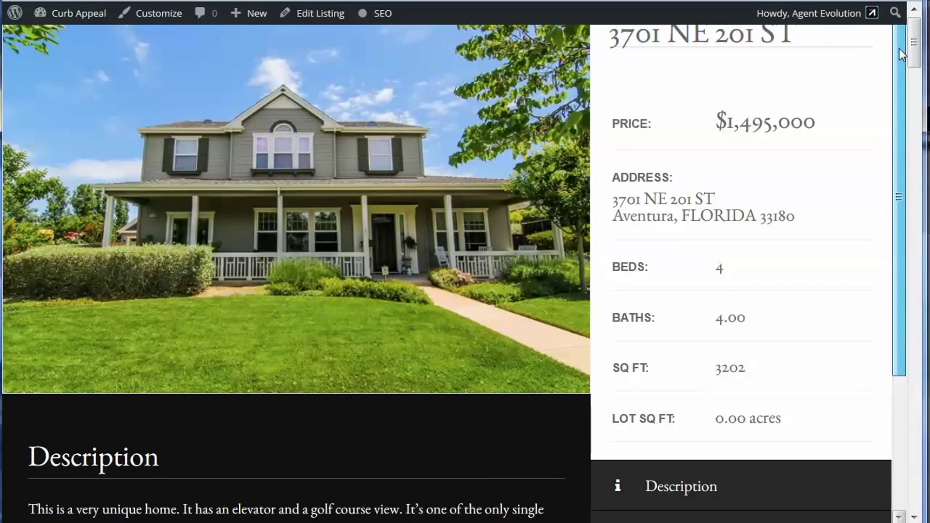
scroll(899, 48, "down", 3)
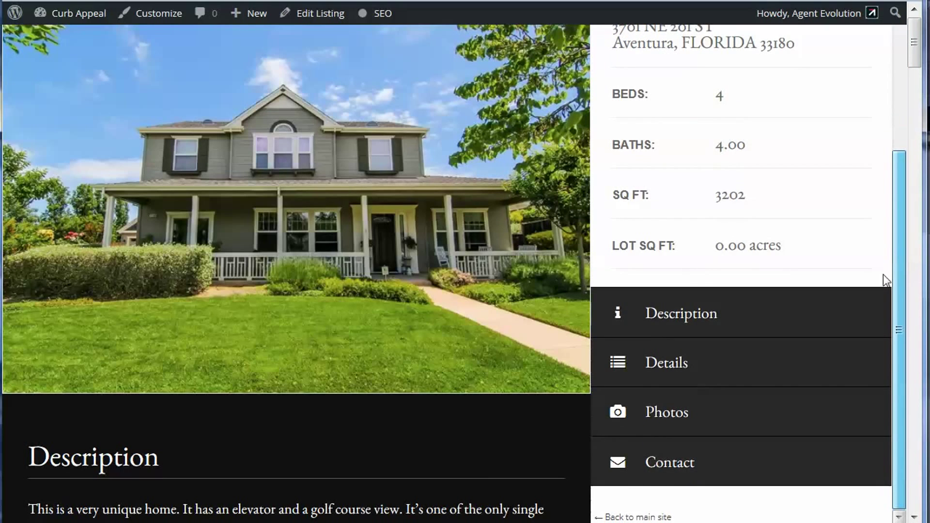
scroll(886, 271, "up", 3)
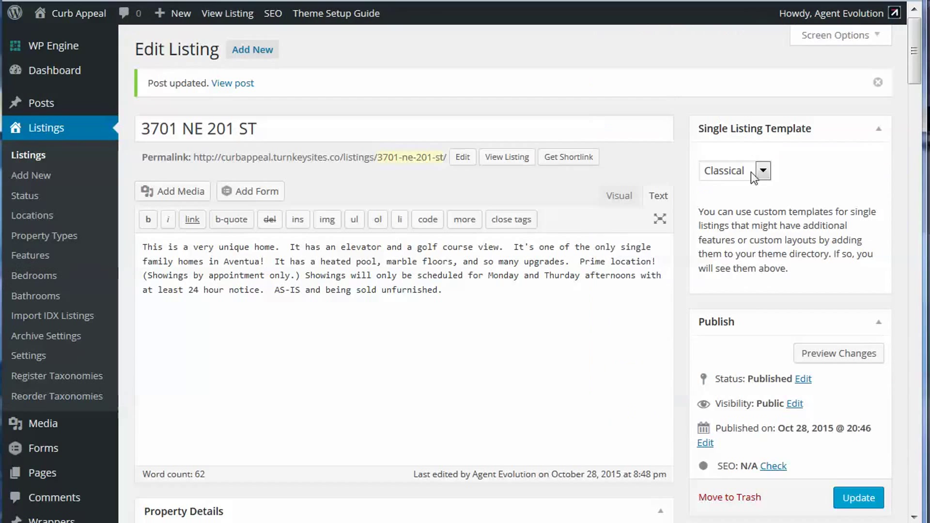
Back in the editor, pick Elegant as the Single Listing Template and click Update.
left_click(763, 172)
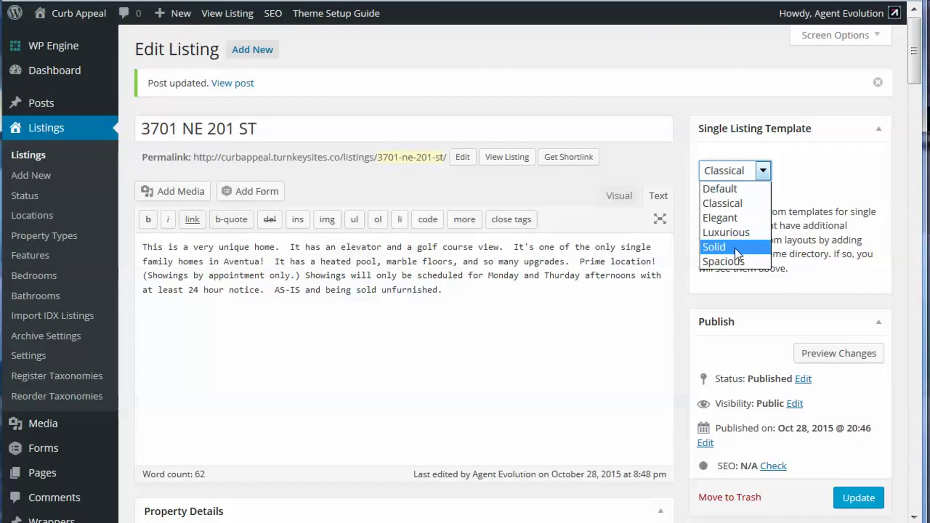
left_click(720, 217)
left_click(863, 499)
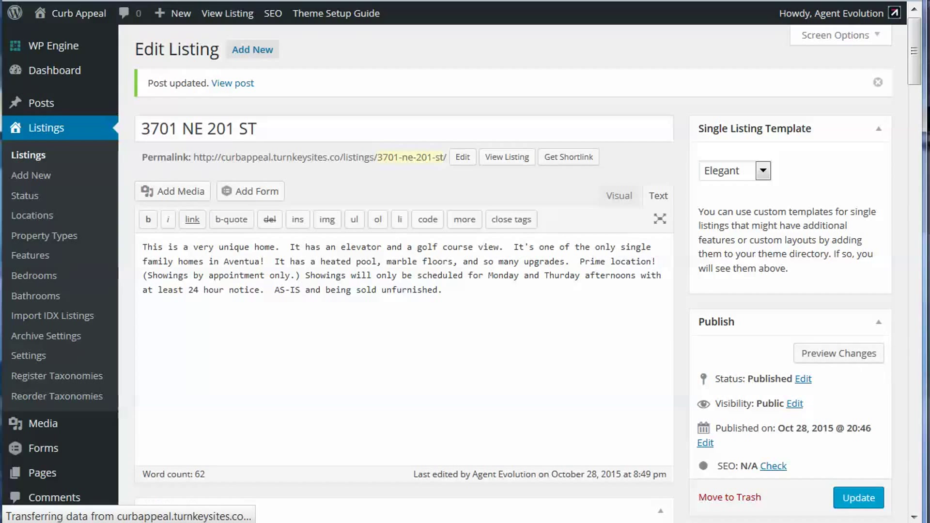
Check the Elegant layout's Details, Photos, Contact and Description sections, then return to Edit Listing.
right_click(239, 83)
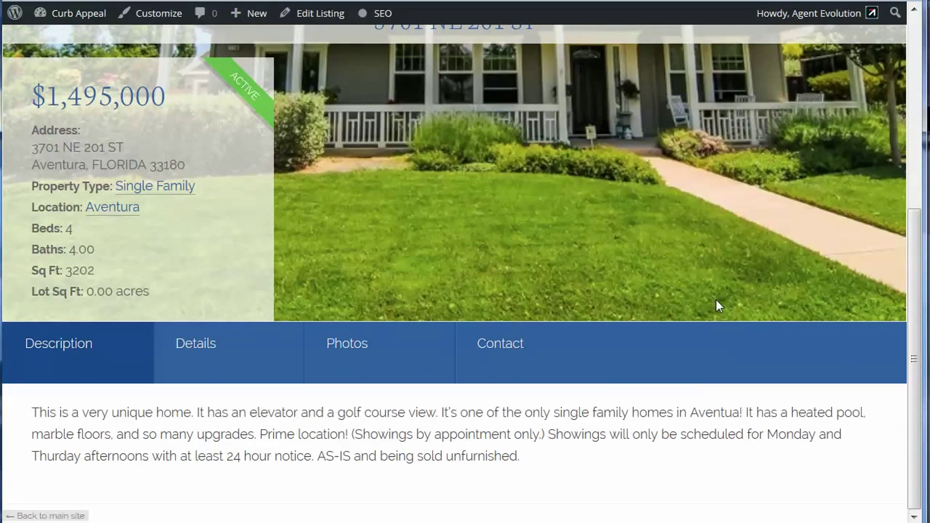
left_click(228, 363)
left_click(358, 363)
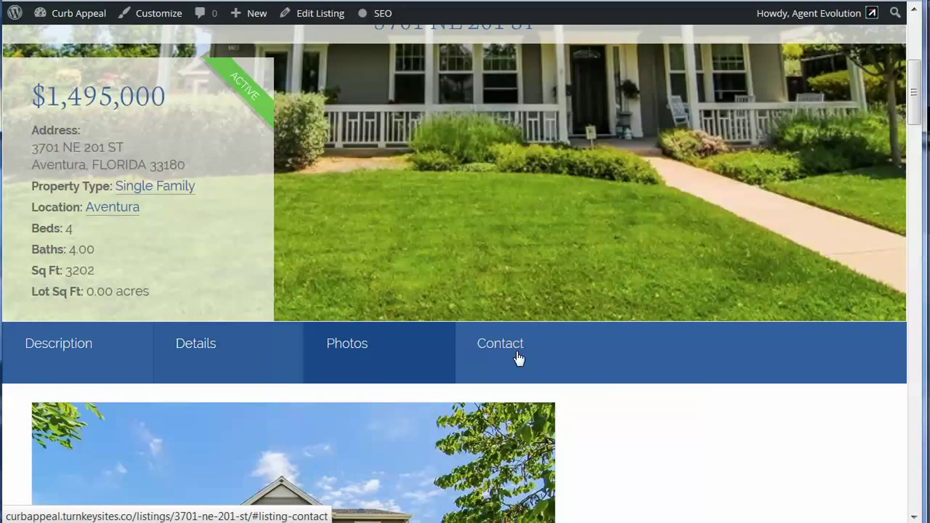
left_click(560, 359)
scroll(695, 349, "down", 5)
scroll(695, 350, "up", 4)
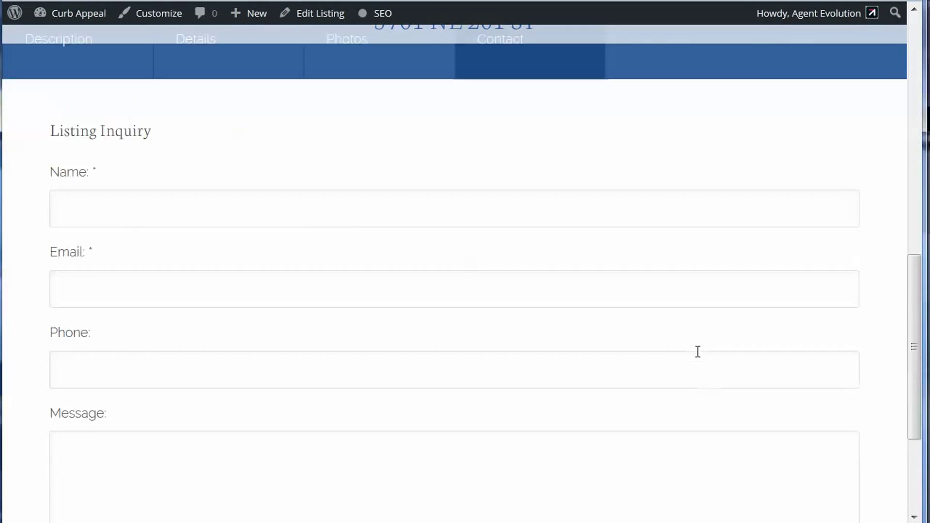
left_click(77, 286)
scroll(422, 237, "up", 8)
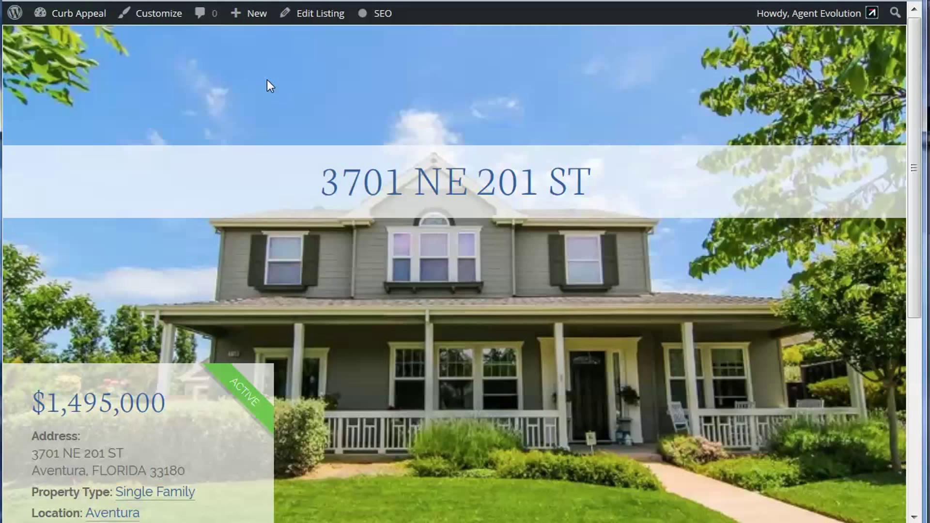
key("alt+Left")
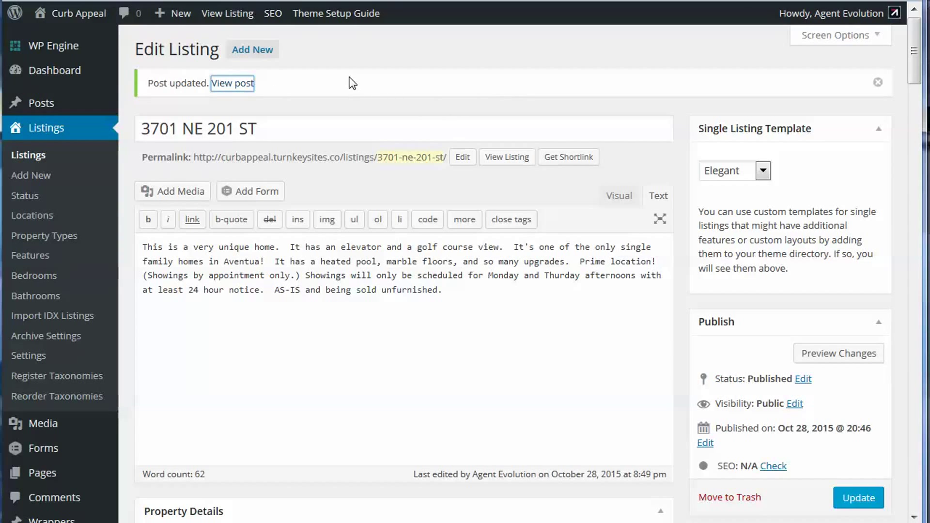
Delete the imported 3701 NE 201 ST card on Import IDX Listings, then open the Listings list.
left_click(78, 325)
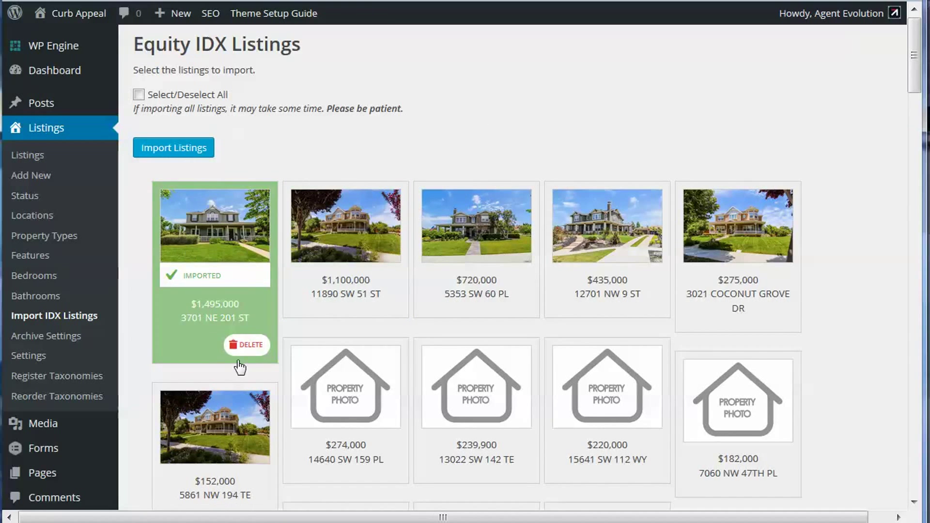
left_click(247, 344)
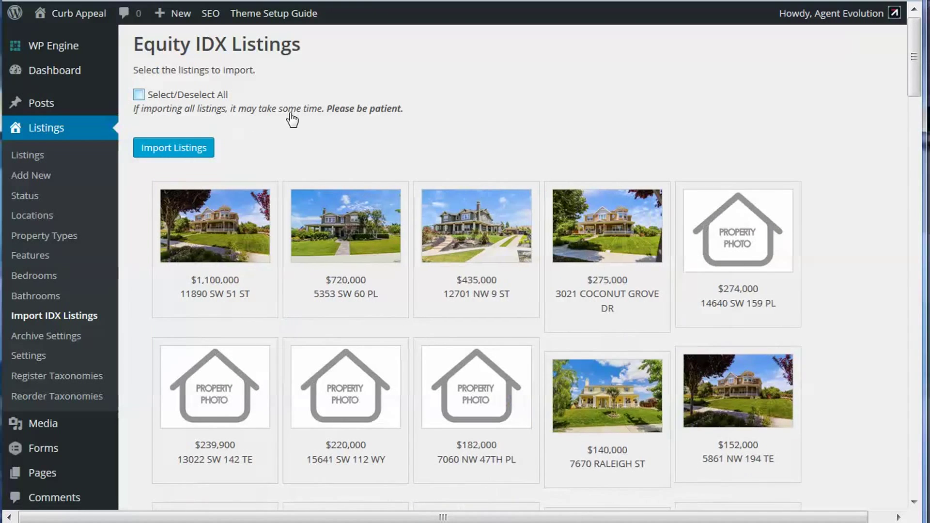
left_click(86, 153)
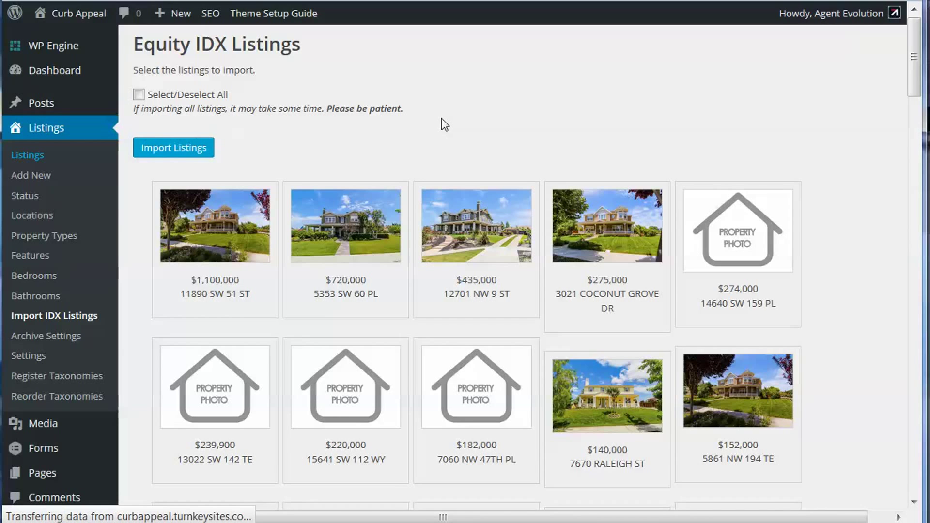